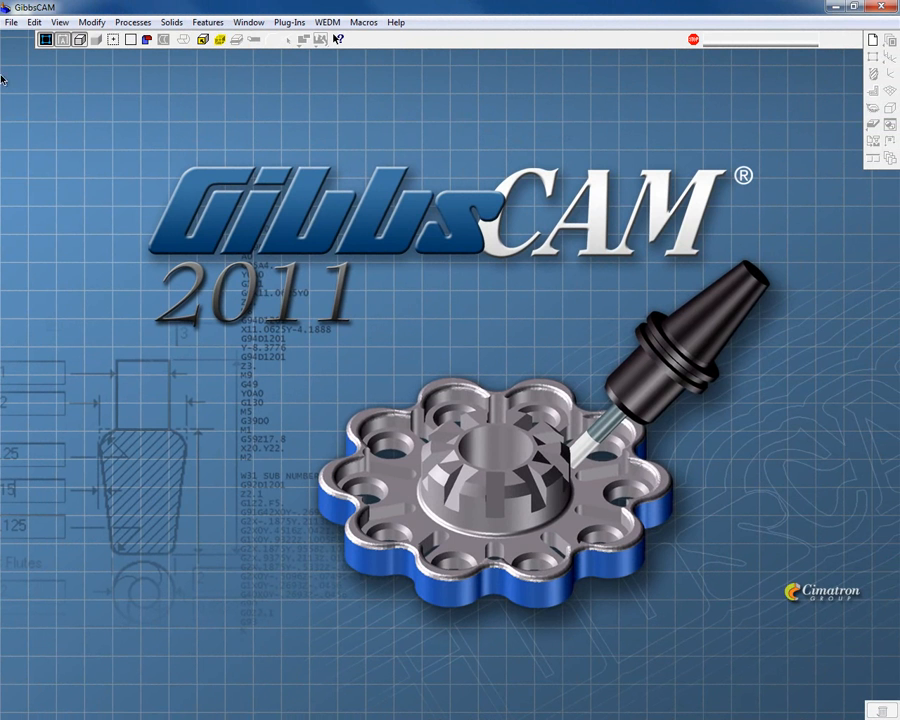
Open the part file Part (5) Gear Housing Solid_2011.vnc
{"action": "left_click", "coordinate": [12, 23]}
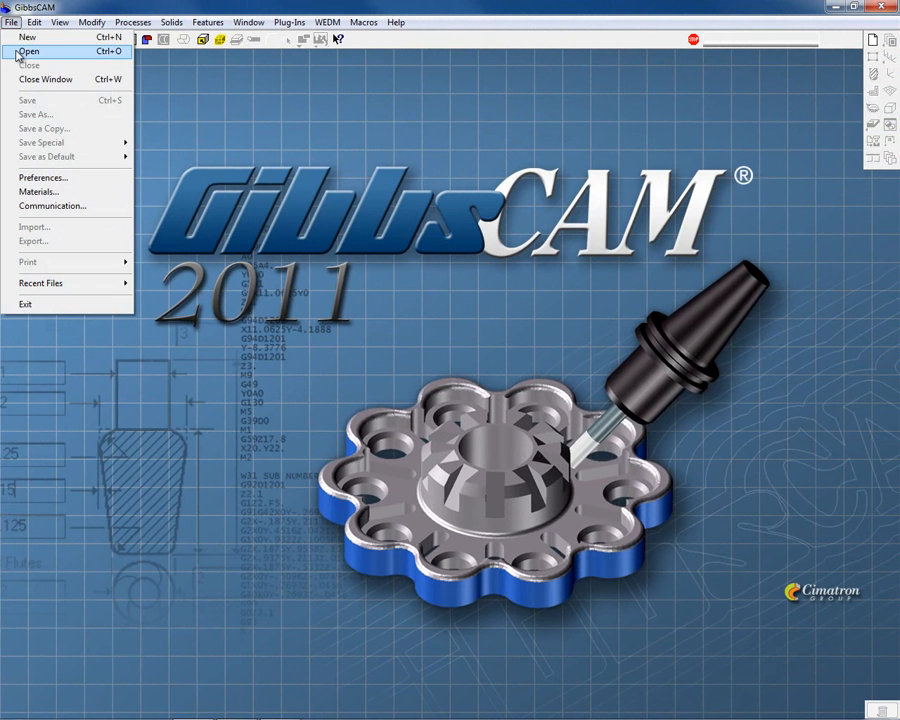
{"action": "left_click", "coordinate": [24, 51]}
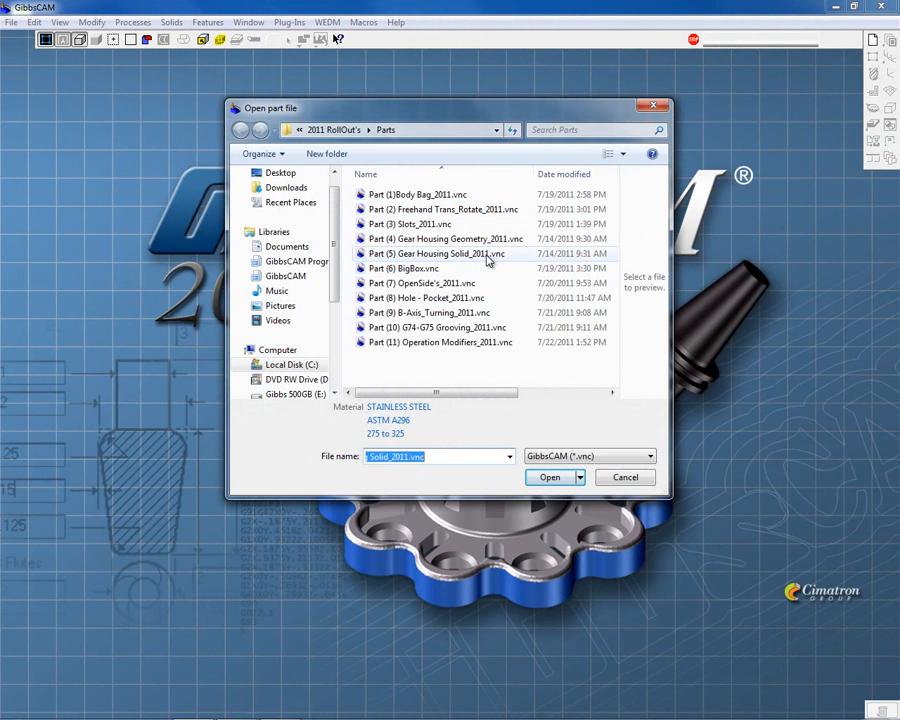
{"action": "left_click", "coordinate": [487, 256]}
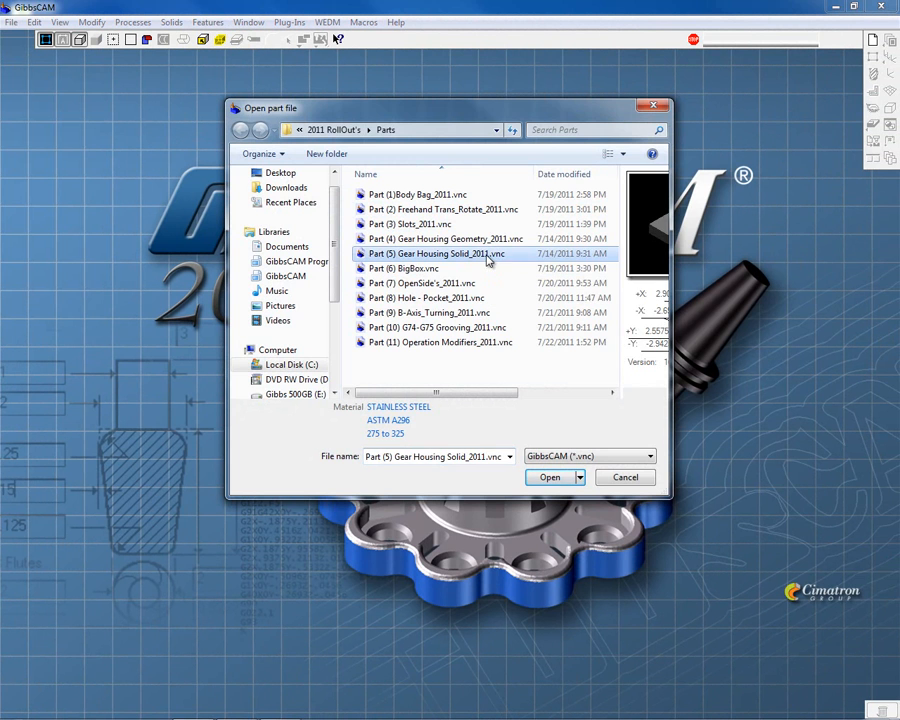
{"action": "left_click", "coordinate": [575, 478]}
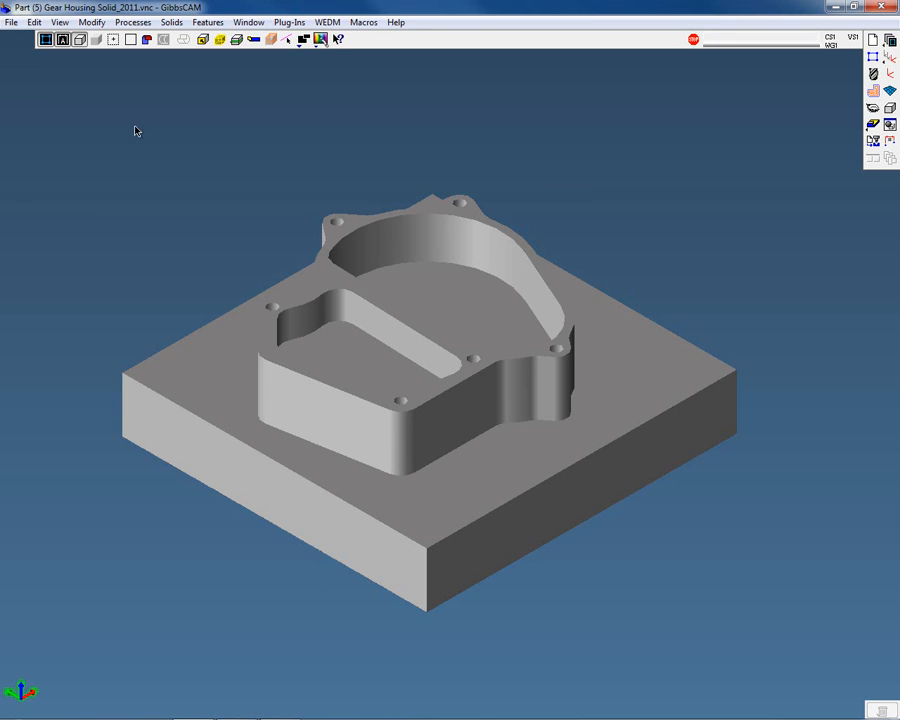
Open the Attribute Manager and move its window toward the upper part of the screen
{"action": "left_click", "coordinate": [209, 23]}
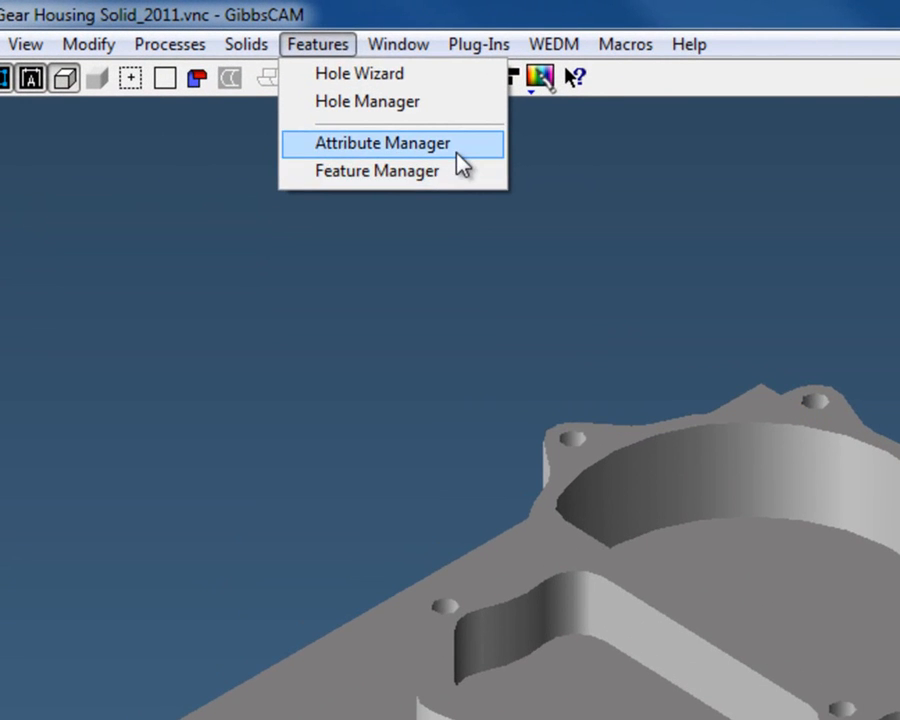
{"action": "left_click", "coordinate": [455, 150]}
{"action": "left_click_drag", "start_coordinate": [512, 164], "coordinate": [538, 294]}
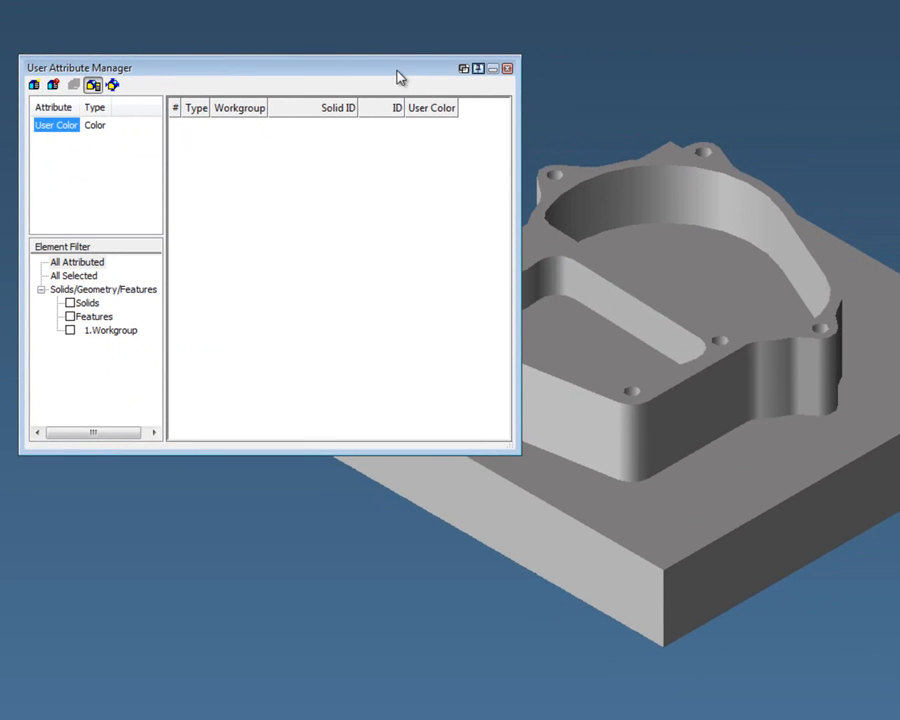
{"action": "left_click_drag", "start_coordinate": [398, 70], "coordinate": [394, 16]}
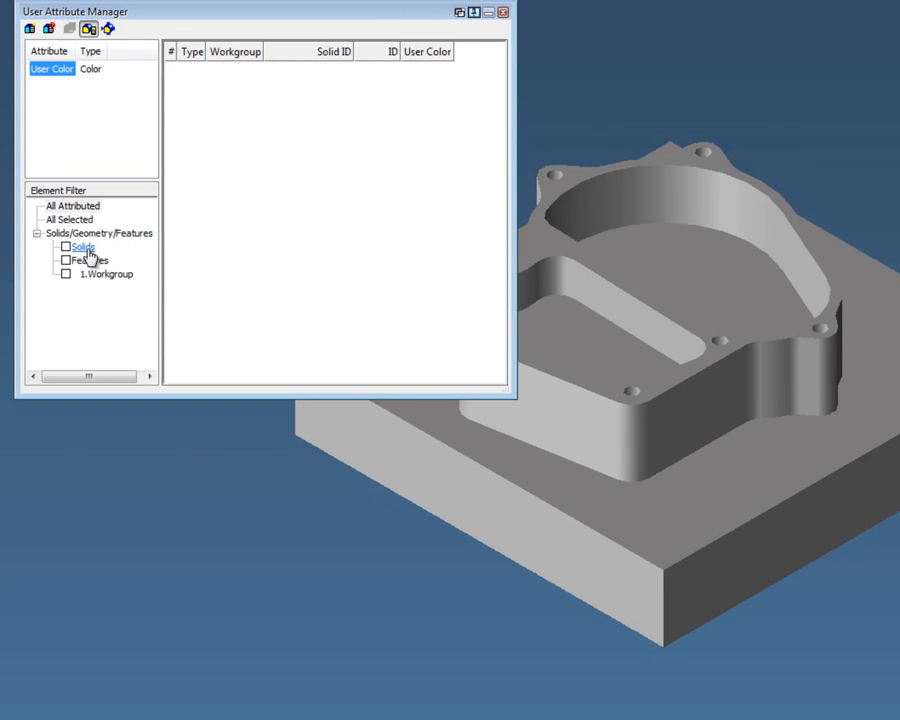
Filter the list to solids and set the body's User Color attribute to preset color 32, then show all attributed elements
{"action": "left_click", "coordinate": [84, 248]}
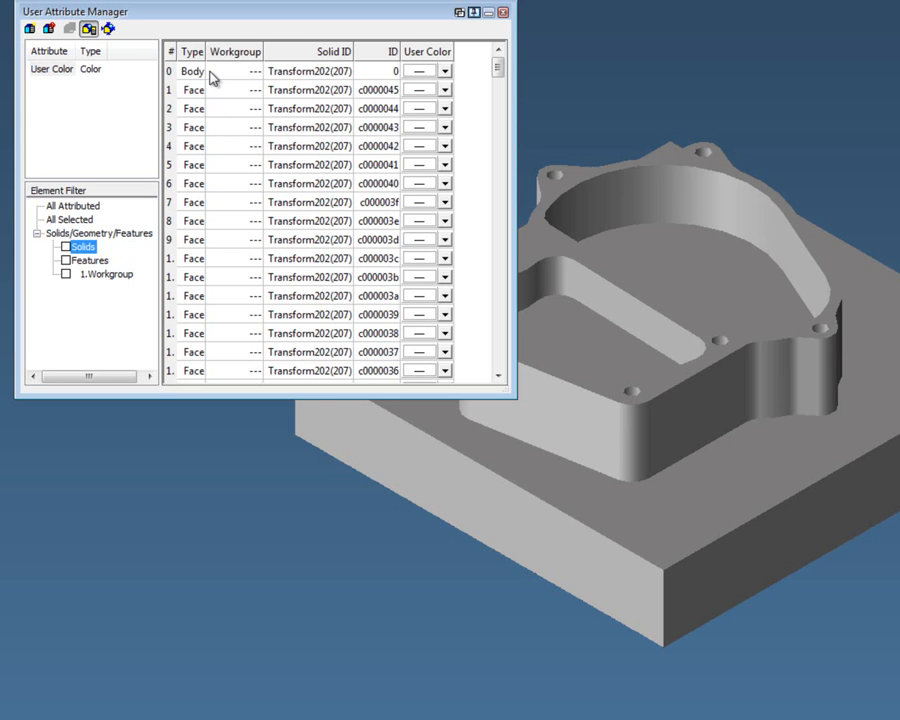
{"action": "left_click", "coordinate": [308, 78]}
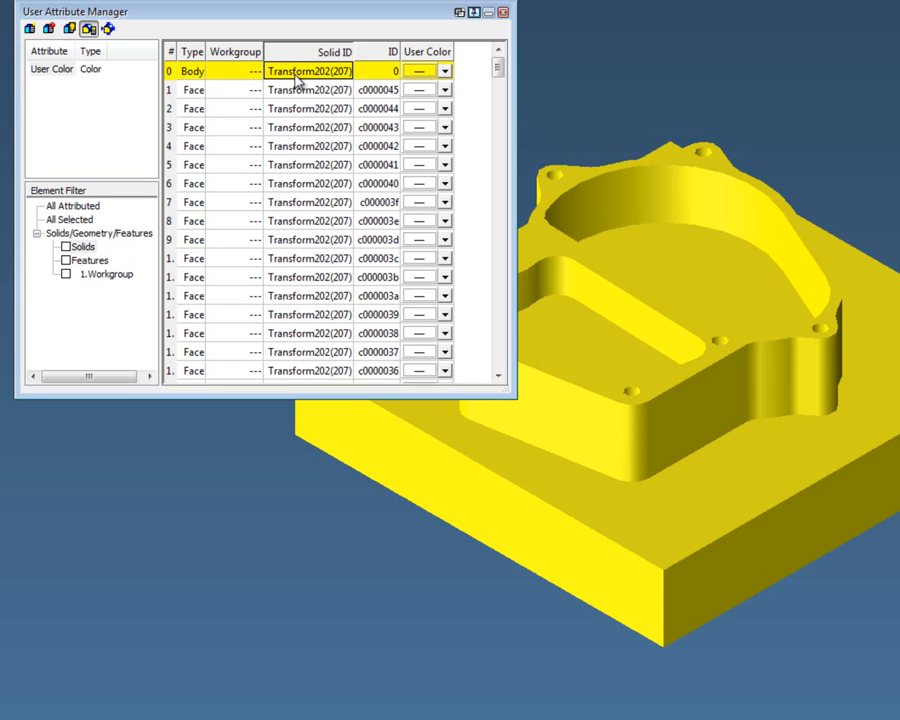
{"action": "left_click", "coordinate": [445, 72]}
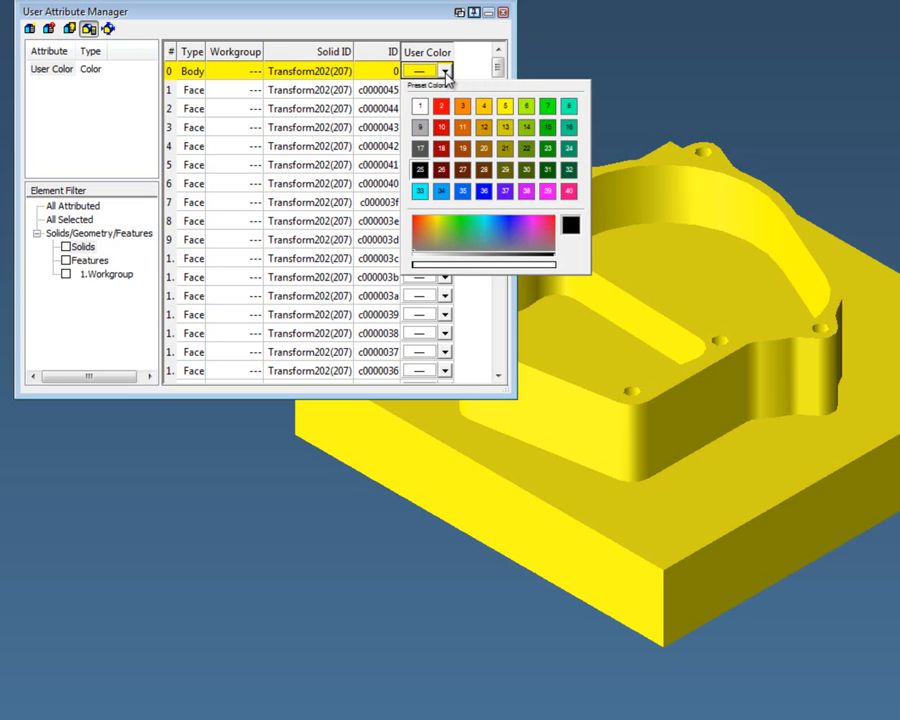
{"action": "left_click", "coordinate": [568, 170]}
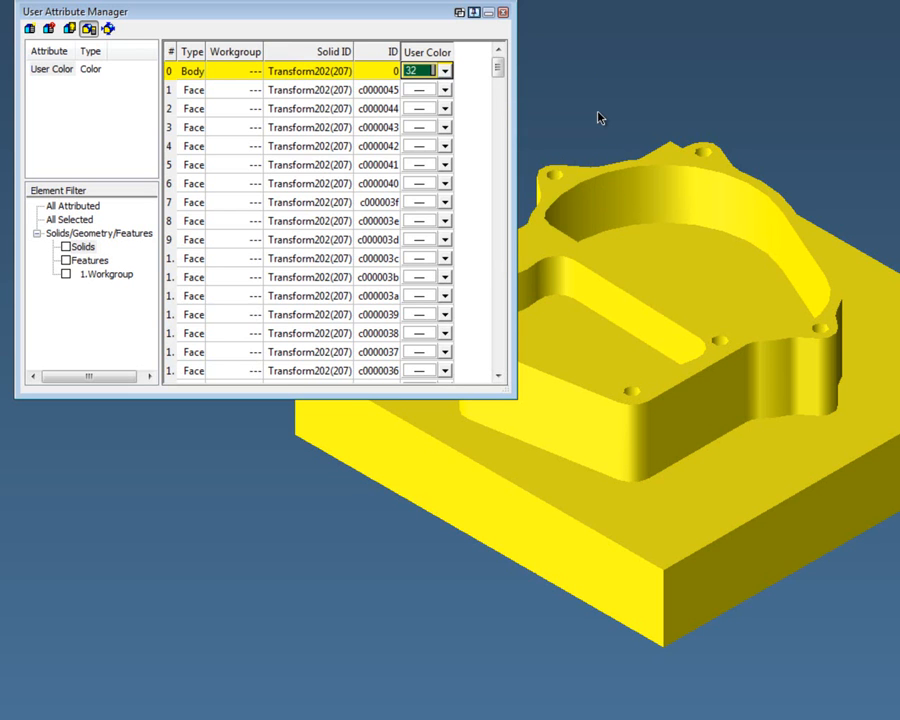
{"action": "left_click", "coordinate": [73, 207]}
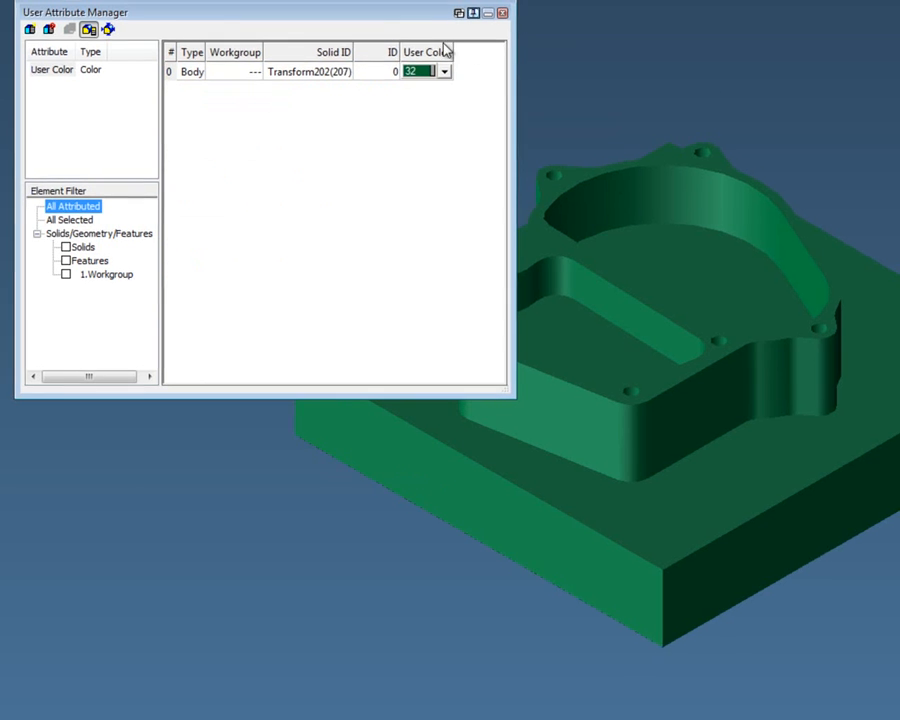
Select the body row to highlight its solid in the view, then clear the selection
{"action": "left_click_drag", "start_coordinate": [397, 14], "coordinate": [358, 15]}
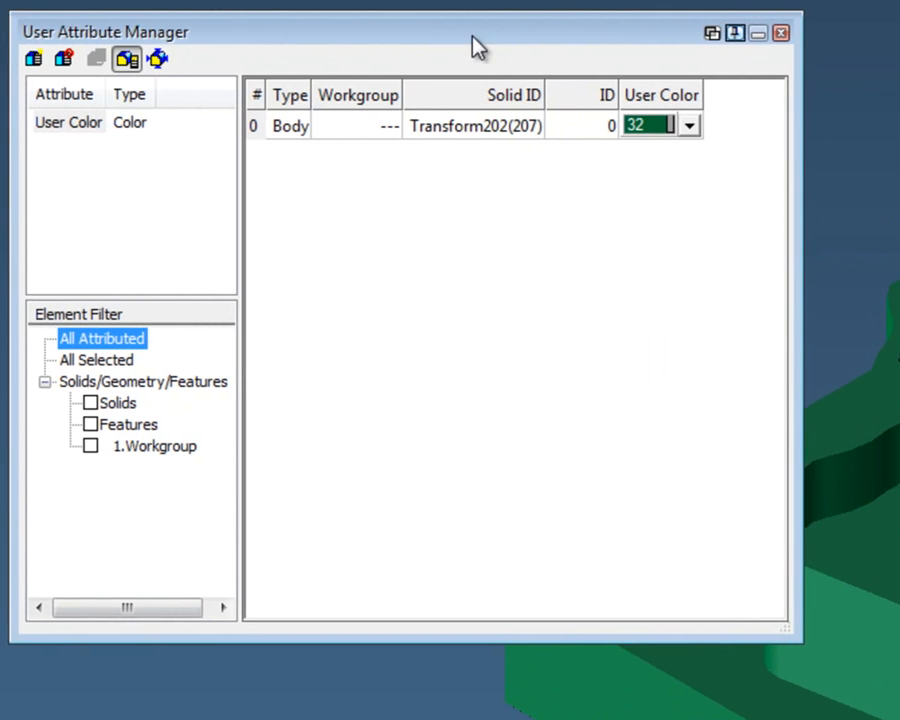
{"action": "left_click_drag", "start_coordinate": [478, 47], "coordinate": [546, 46]}
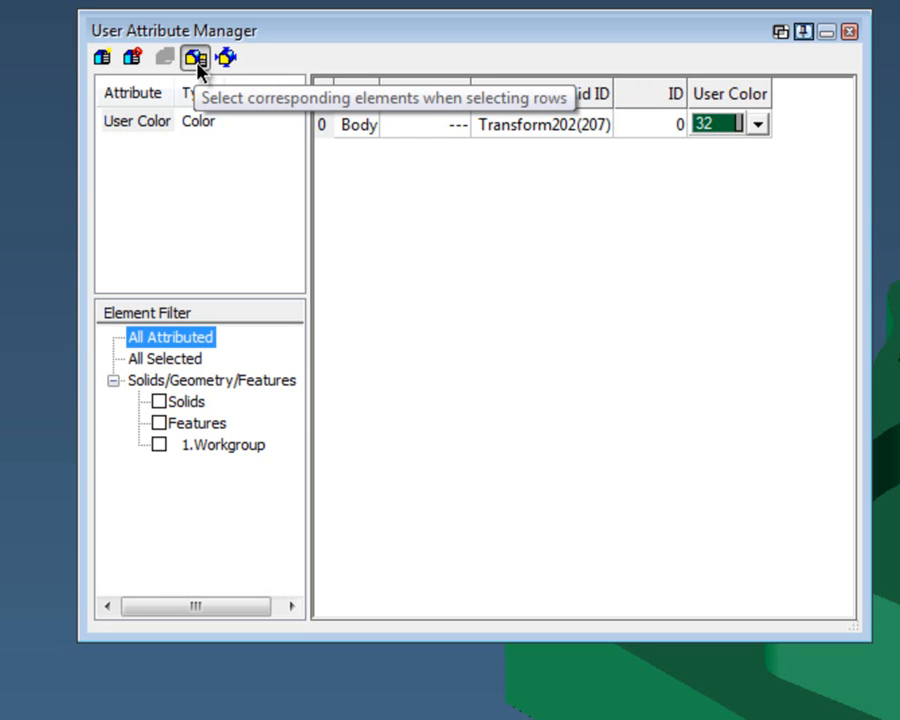
{"action": "left_click", "coordinate": [528, 126]}
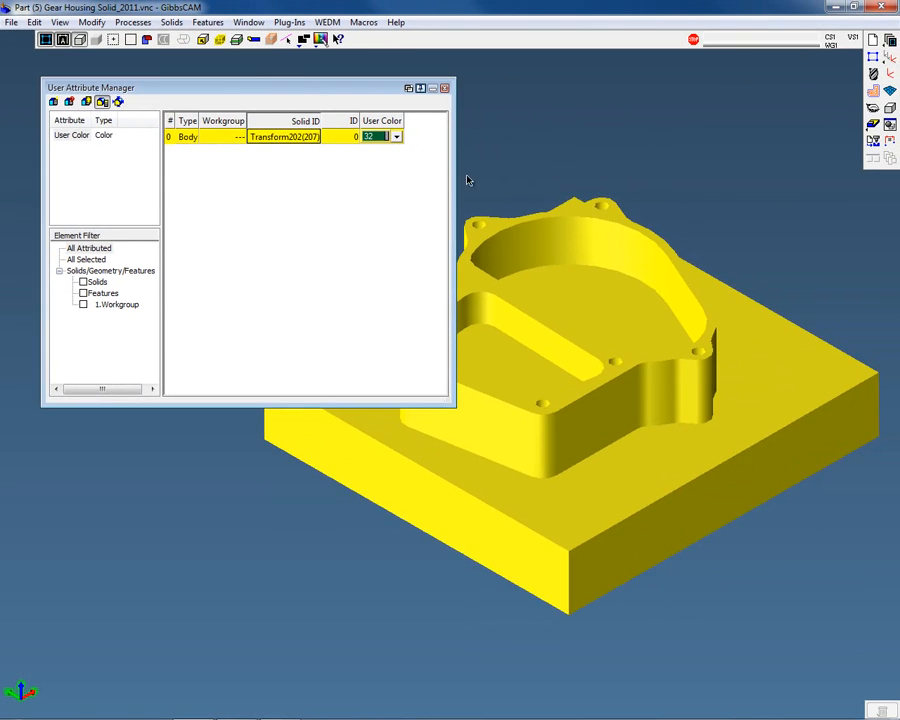
{"action": "left_click", "coordinate": [561, 180]}
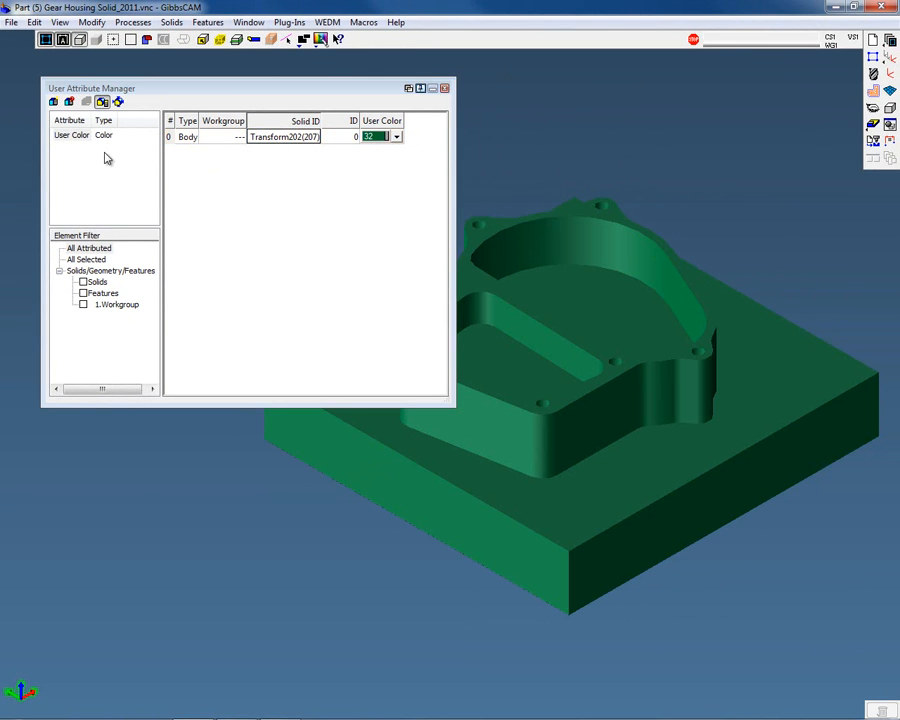
Create a new Color attribute named Right Pocket with default value preset color 40
{"action": "left_click", "coordinate": [53, 101]}
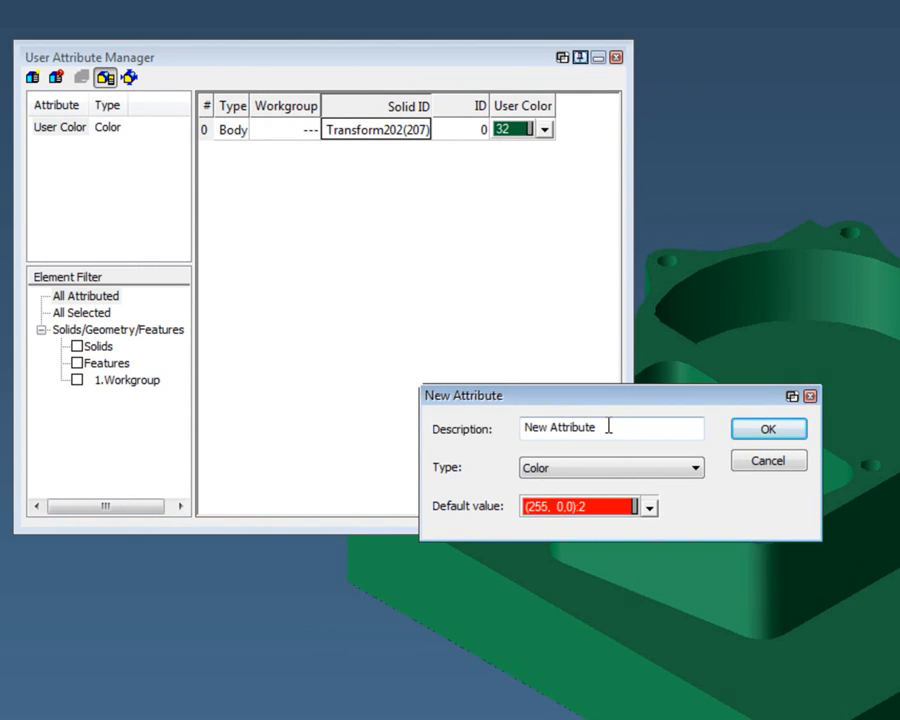
{"action": "left_click_drag", "start_coordinate": [563, 399], "coordinate": [453, 405]}
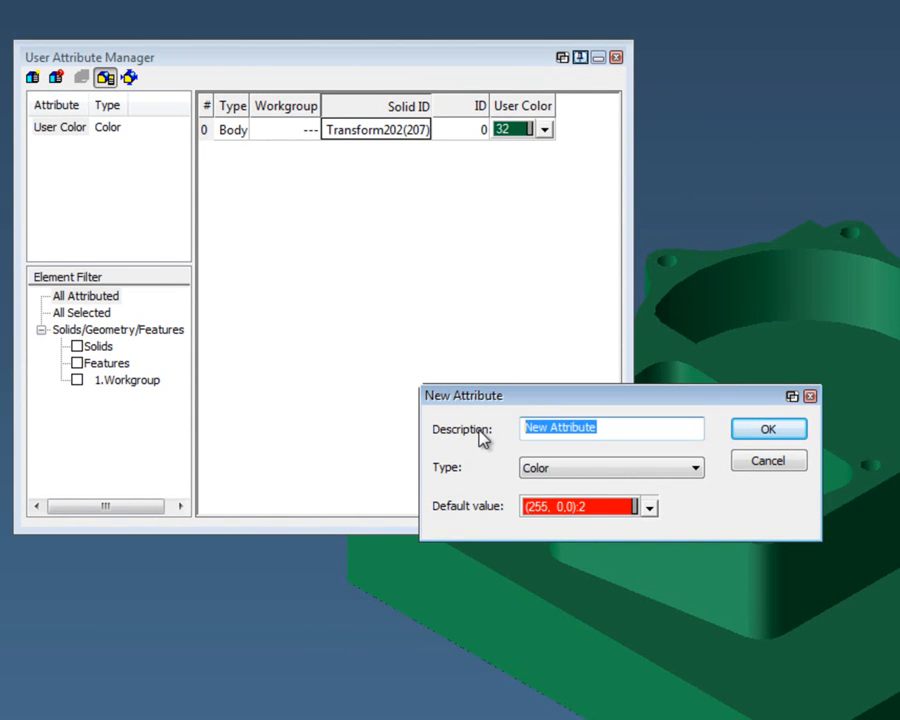
{"action": "type", "text": "Right P"}
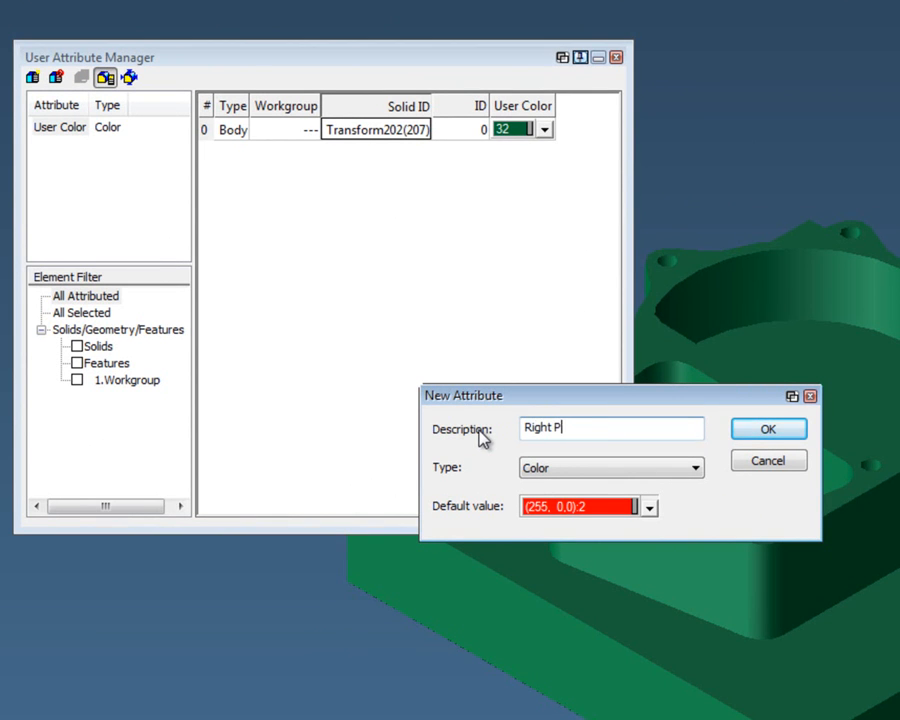
{"action": "type", "text": "ocket"}
{"action": "left_click", "coordinate": [697, 470]}
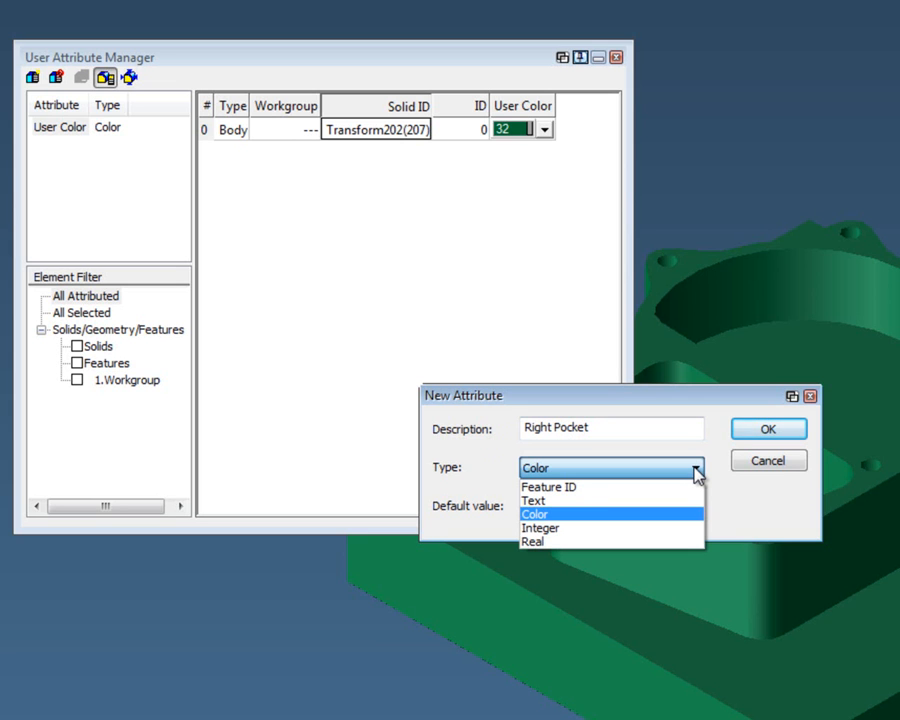
{"action": "left_click", "coordinate": [650, 515]}
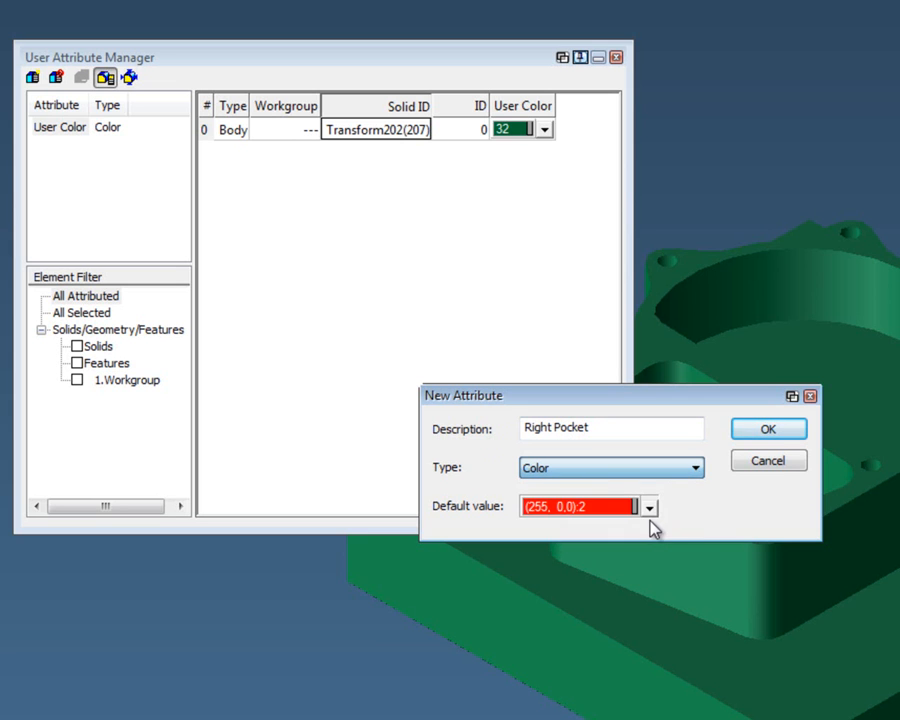
{"action": "left_click", "coordinate": [650, 509]}
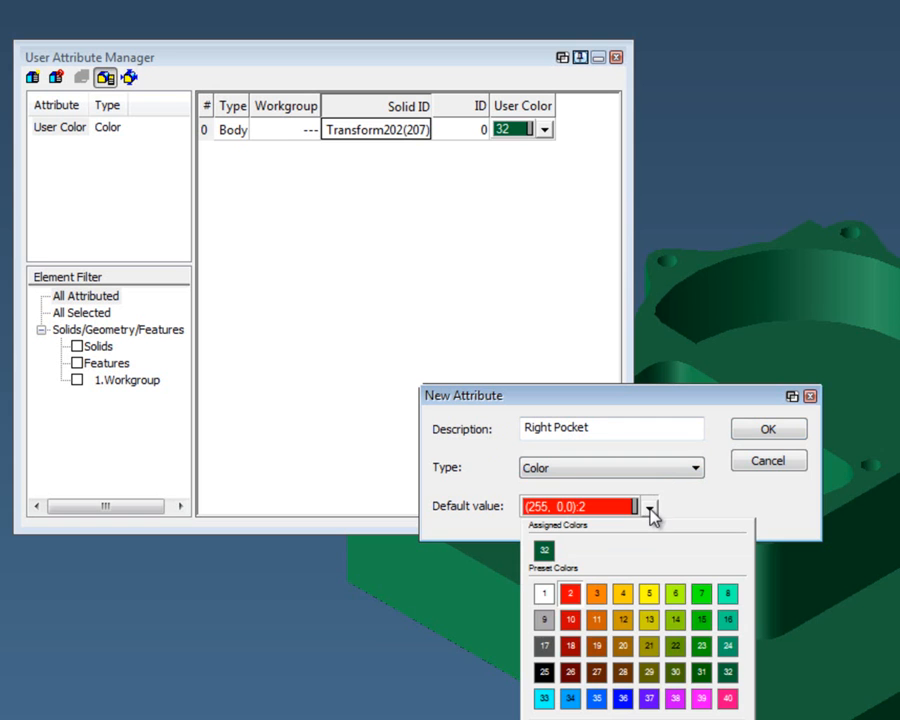
{"action": "left_click", "coordinate": [727, 699]}
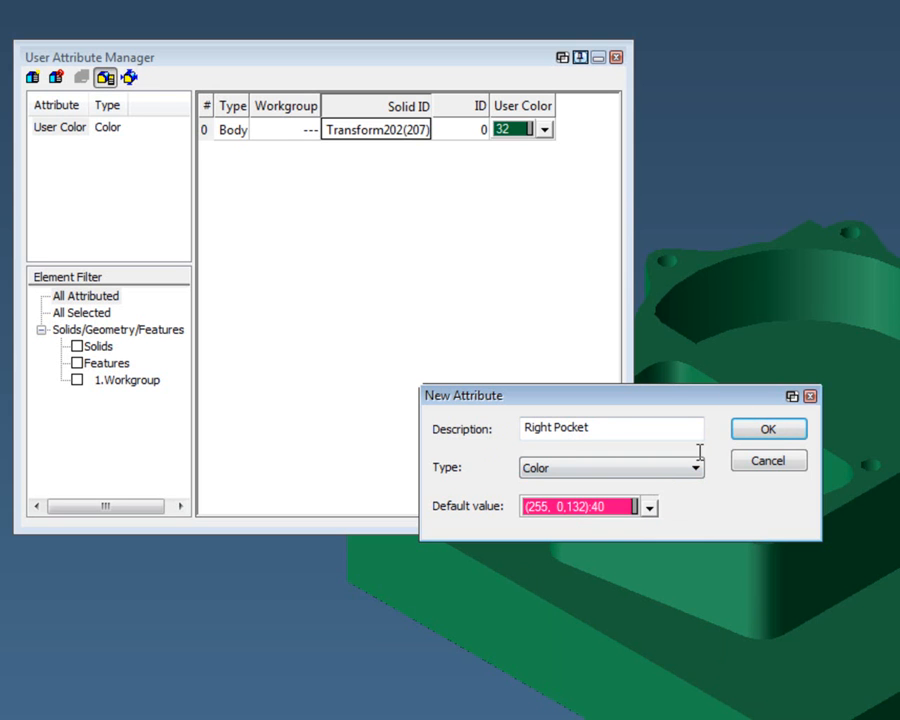
{"action": "left_click", "coordinate": [788, 436]}
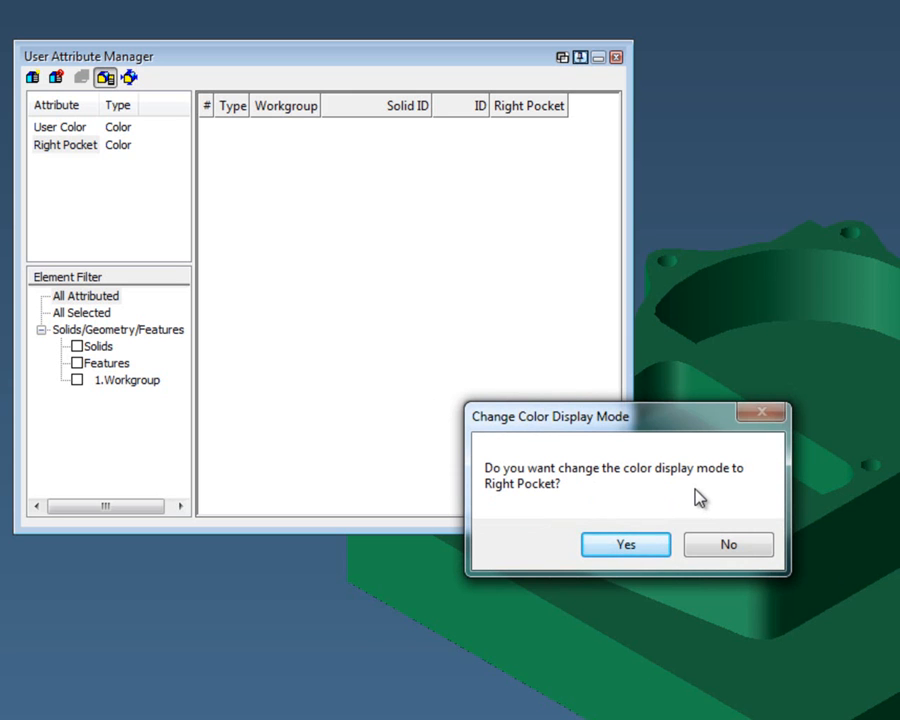
Switch the color display mode to Right Pocket and check the display mode options
{"action": "left_click", "coordinate": [618, 544]}
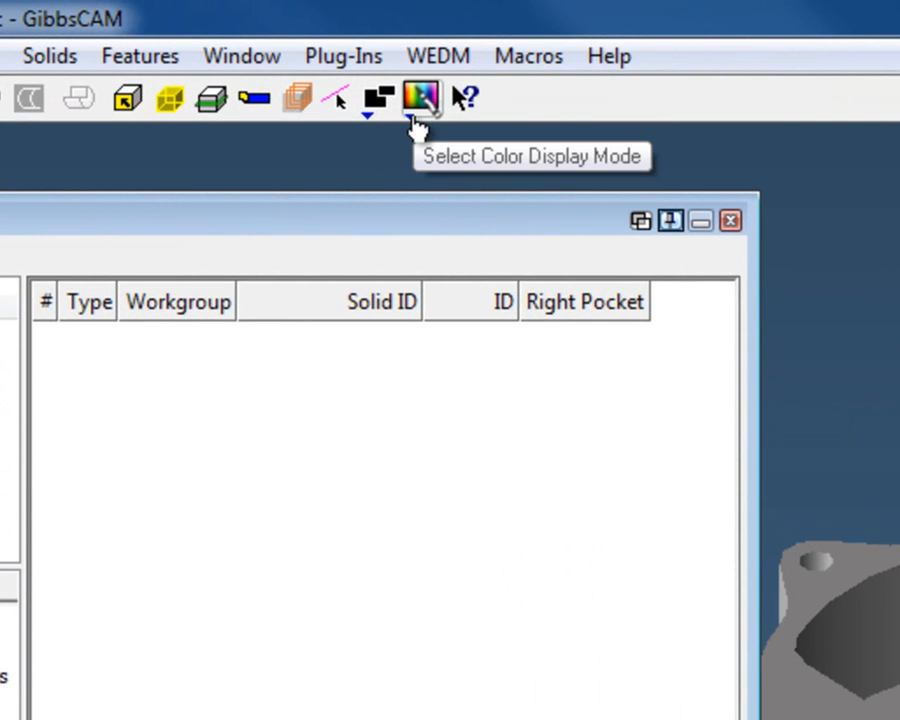
{"action": "left_click", "coordinate": [414, 118]}
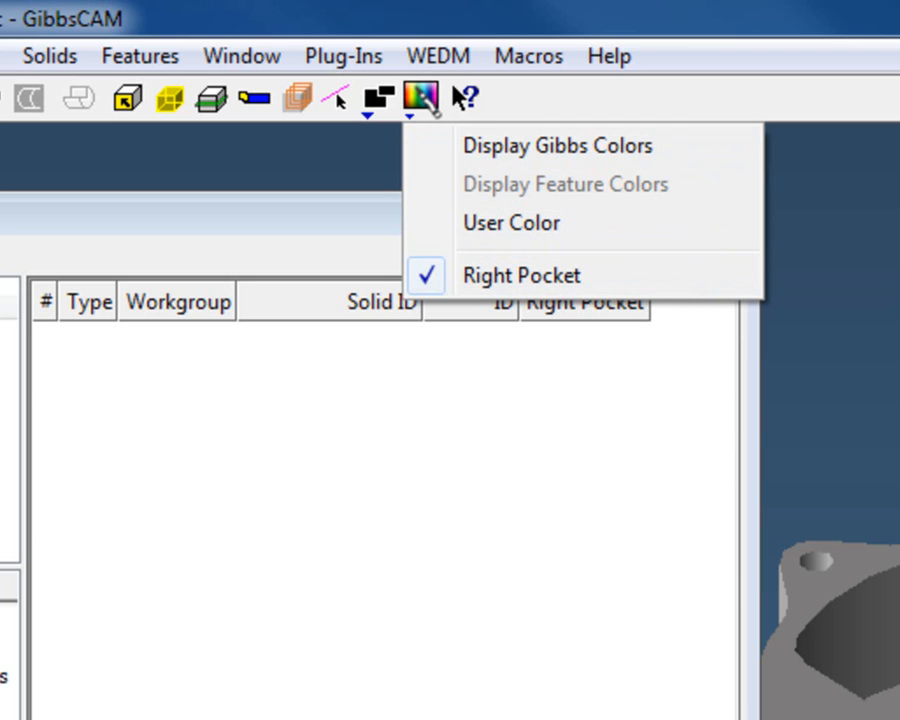
{"action": "left_click", "coordinate": [683, 183]}
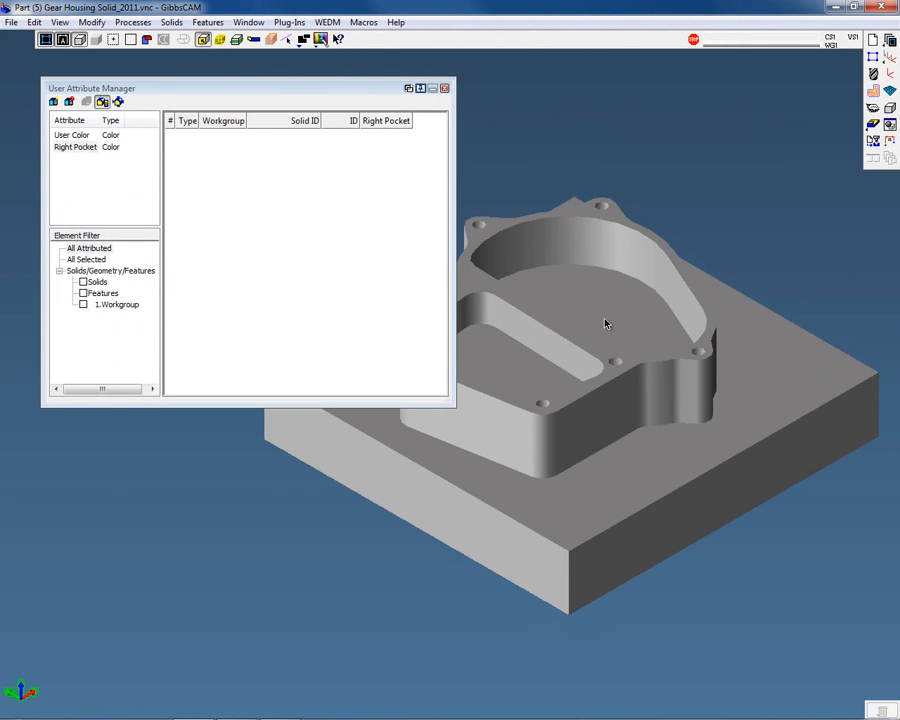
Select the right pocket's floor face together with all faces above it
{"action": "left_click", "coordinate": [605, 323]}
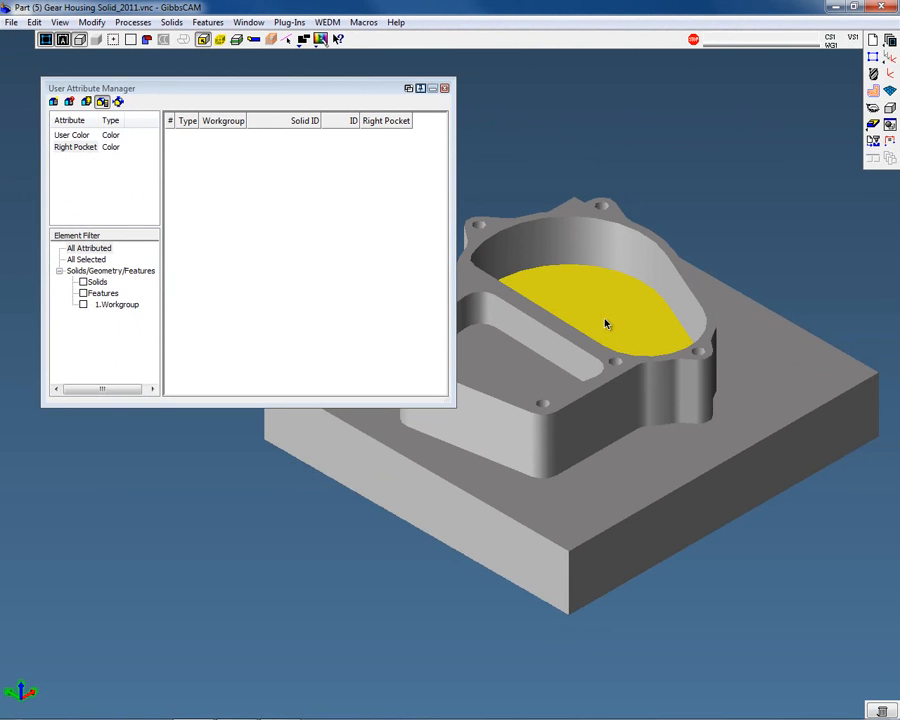
{"action": "right_click", "coordinate": [605, 323]}
{"action": "mouse_move", "coordinate": [622, 544]}
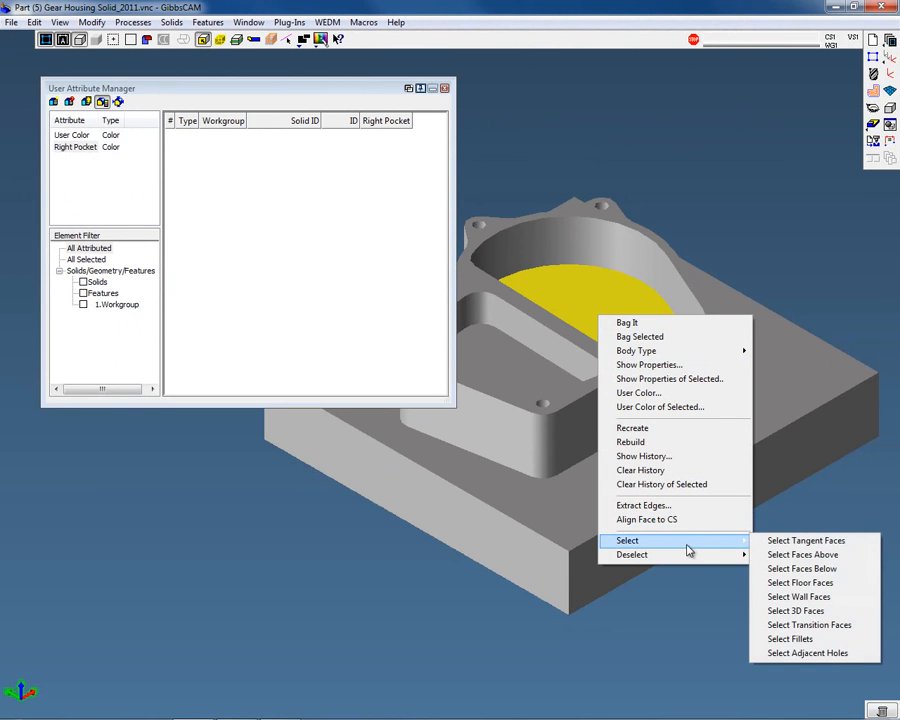
{"action": "left_click", "coordinate": [860, 555]}
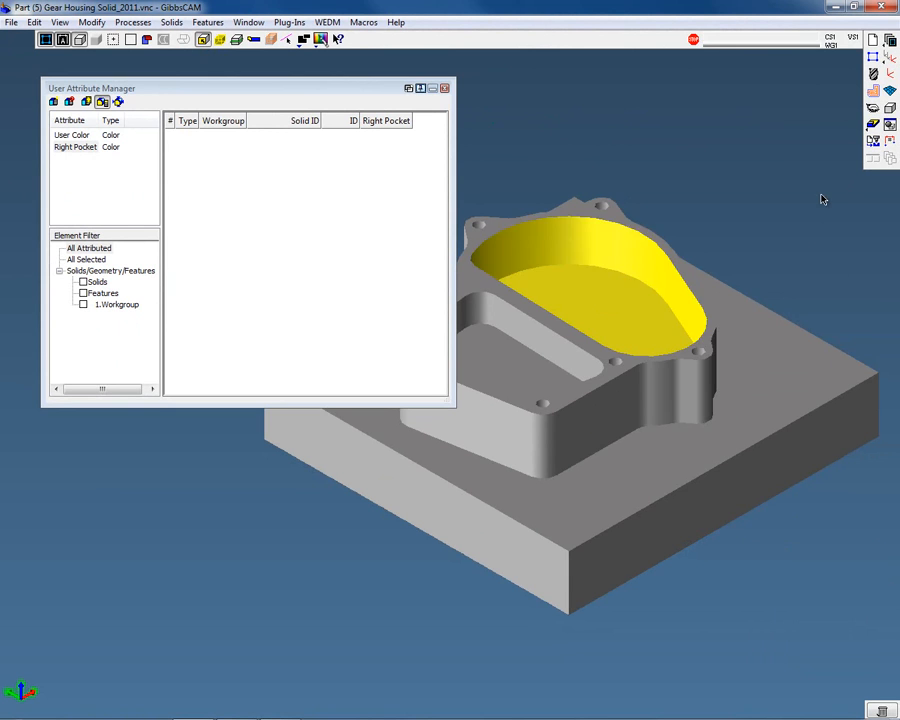
Add the Right Pocket attribute to the selected pocket faces
{"action": "middle_click_drag", "start_coordinate": [693, 317], "coordinate": [797, 396]}
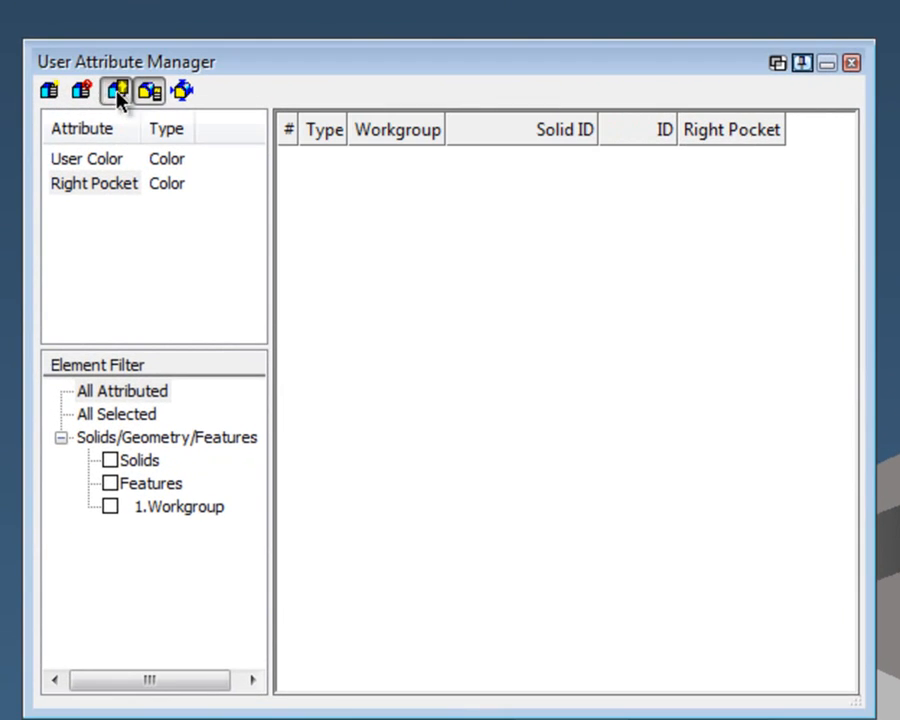
{"action": "left_click", "coordinate": [117, 92]}
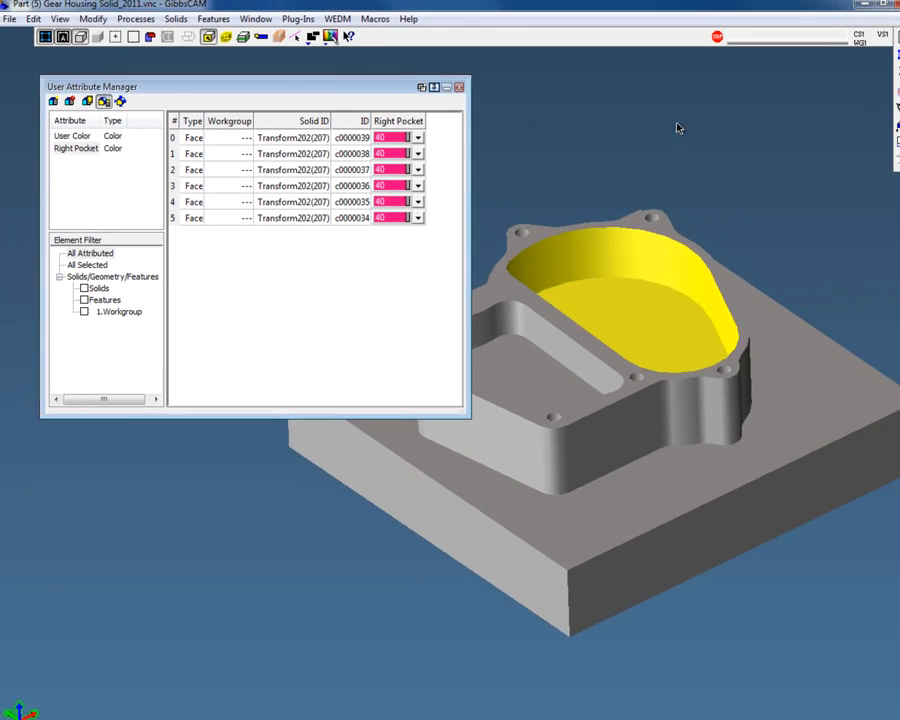
{"action": "left_click", "coordinate": [678, 128]}
{"action": "middle_click_drag", "start_coordinate": [755, 215], "coordinate": [740, 246]}
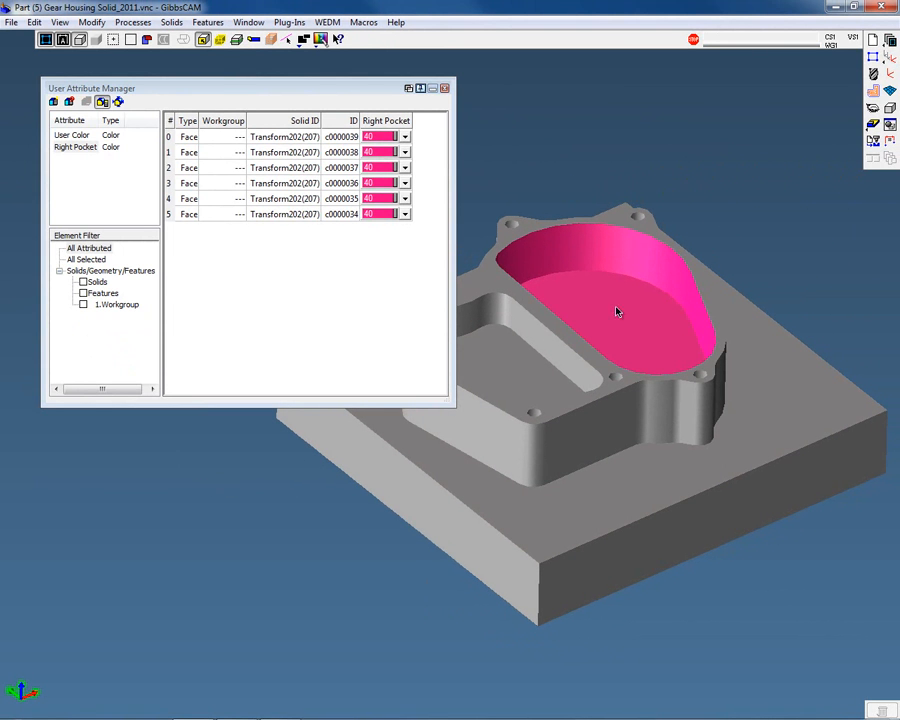
Select the Right Pocket attribute and the second face row to highlight that face
{"action": "left_click", "coordinate": [90, 152]}
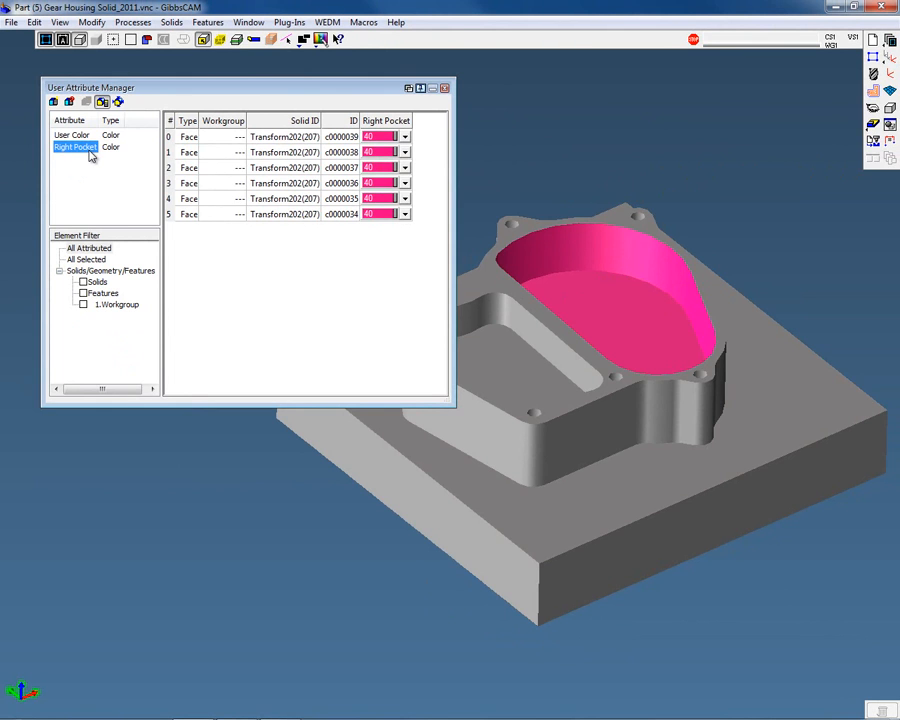
{"action": "left_click", "coordinate": [216, 142]}
{"action": "left_click", "coordinate": [216, 155]}
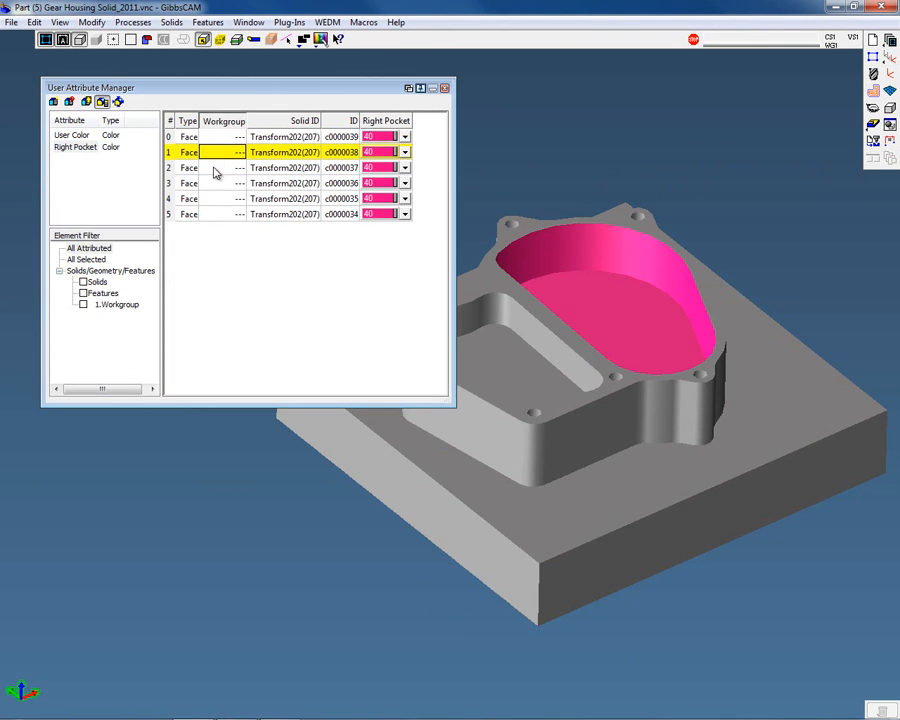
Highlight each face row of the Right Pocket attribute in turn to inspect which pocket face it represents
{"action": "left_click", "coordinate": [218, 170]}
{"action": "left_click", "coordinate": [234, 184]}
{"action": "left_click", "coordinate": [228, 199]}
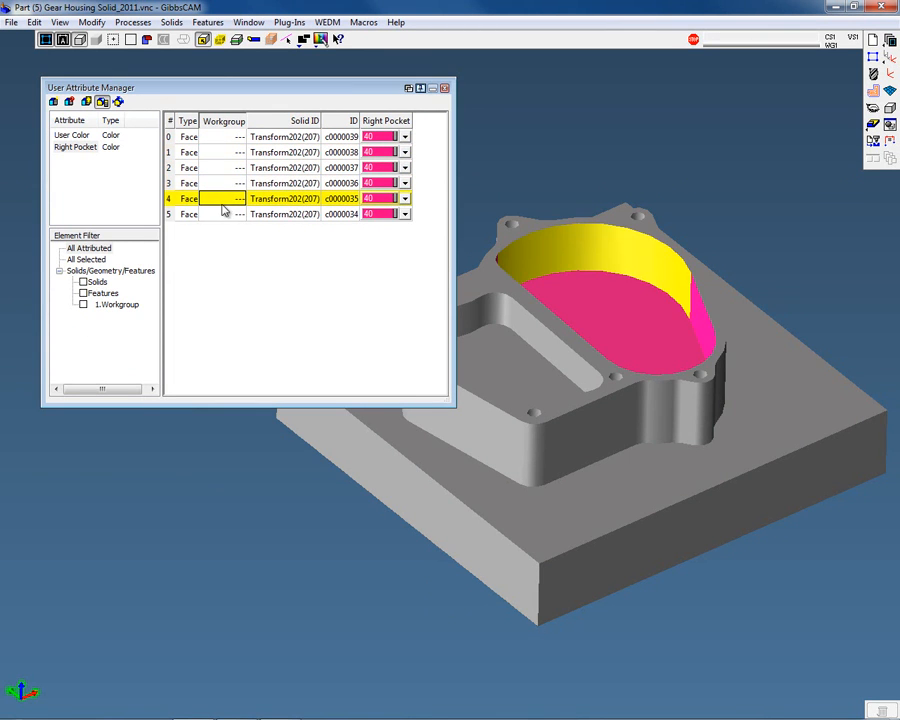
{"action": "left_click", "coordinate": [215, 216]}
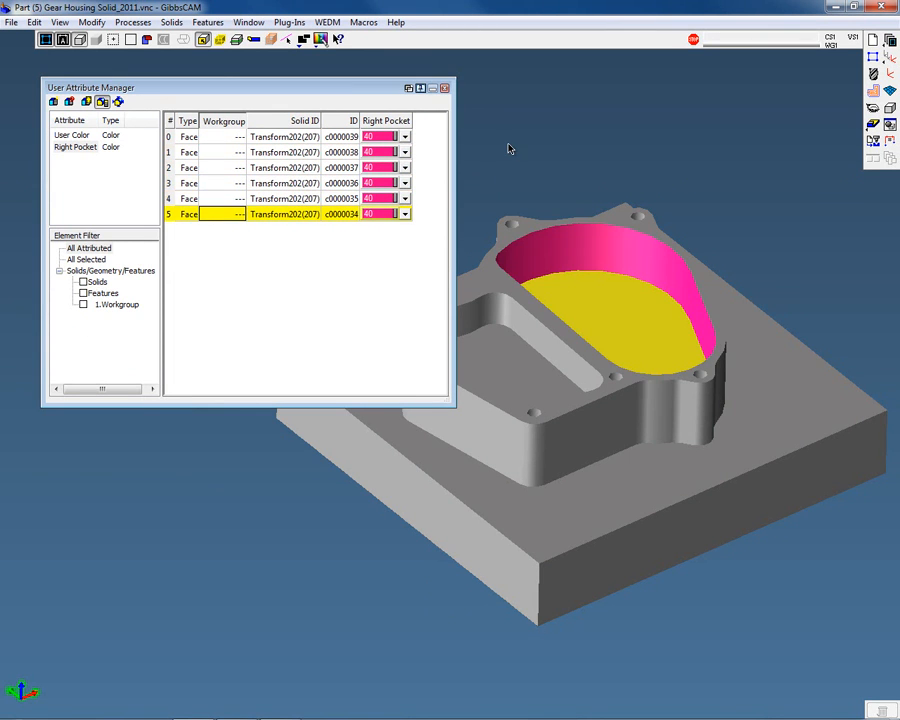
{"action": "left_click", "coordinate": [208, 137]}
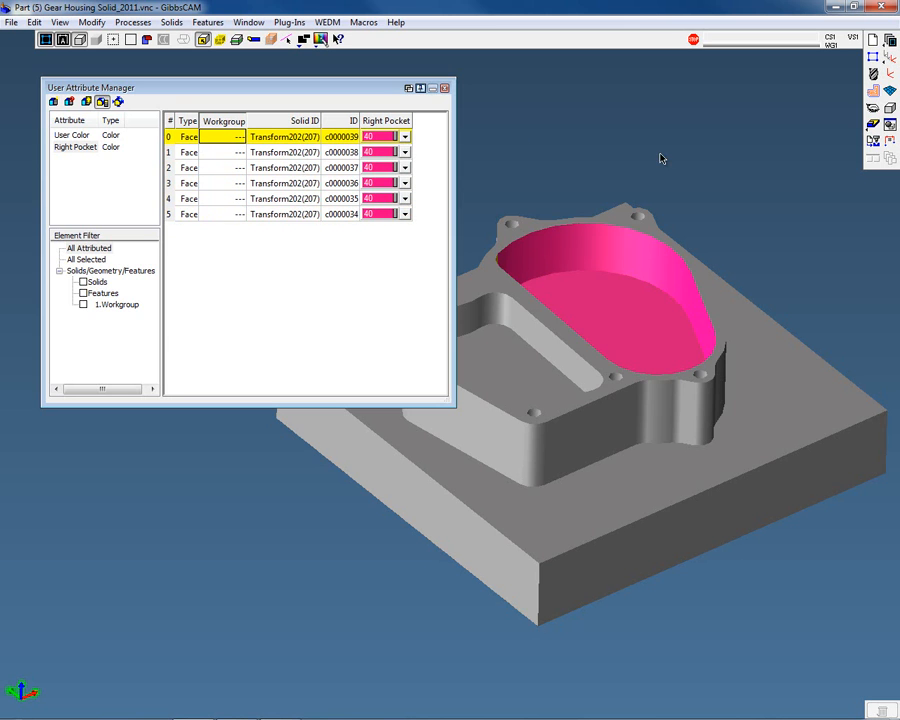
Close the User Attribute Manager after reviewing the colored pocket faces
{"action": "middle_click_drag", "start_coordinate": [776, 299], "coordinate": [801, 293]}
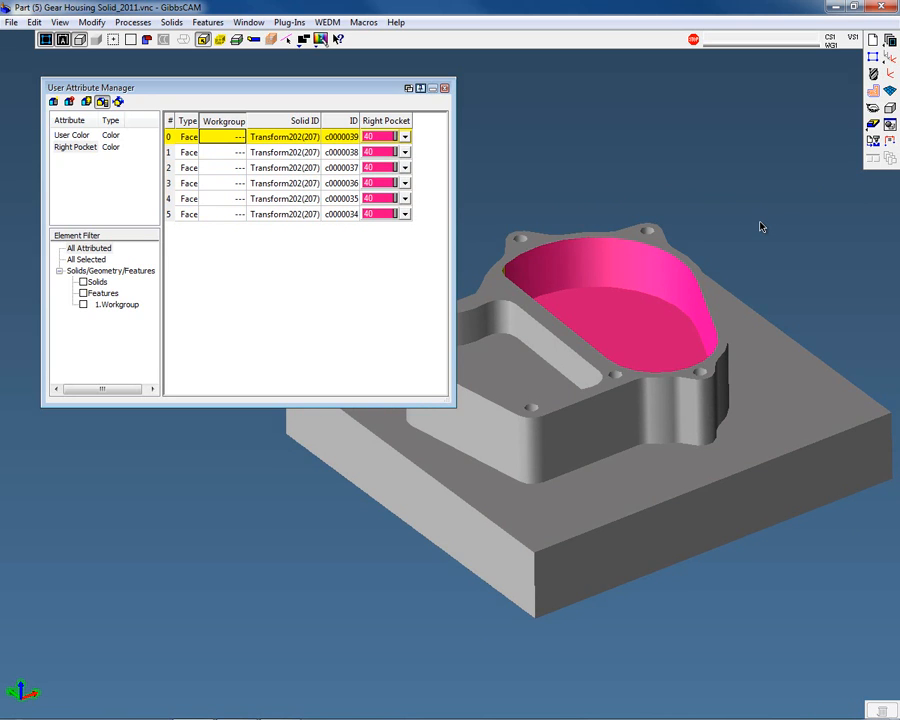
{"action": "middle_click_drag", "start_coordinate": [502, 156], "coordinate": [480, 199]}
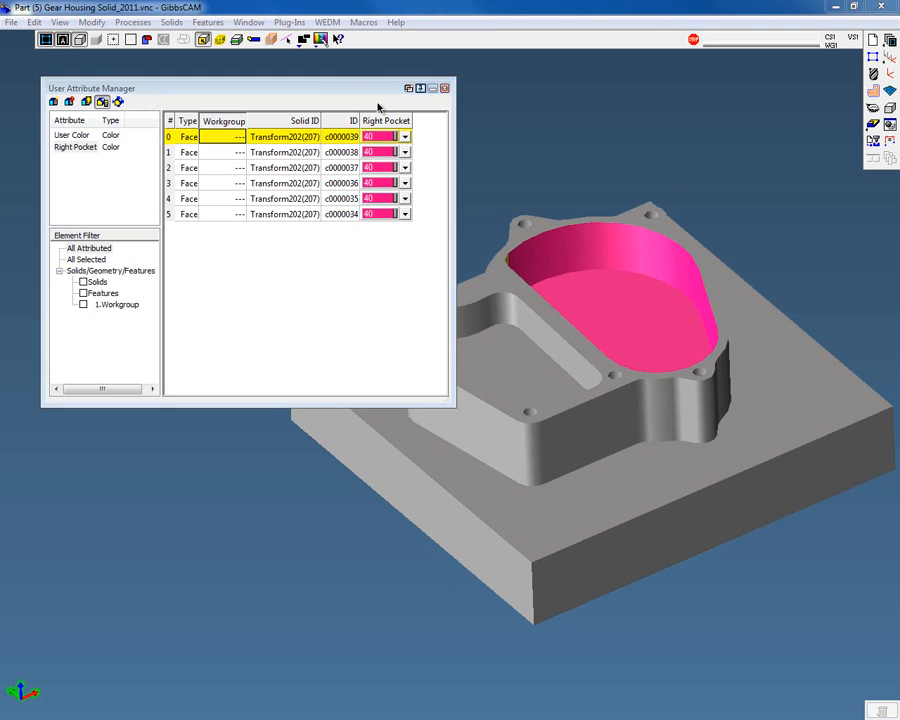
{"action": "left_click", "coordinate": [446, 88]}
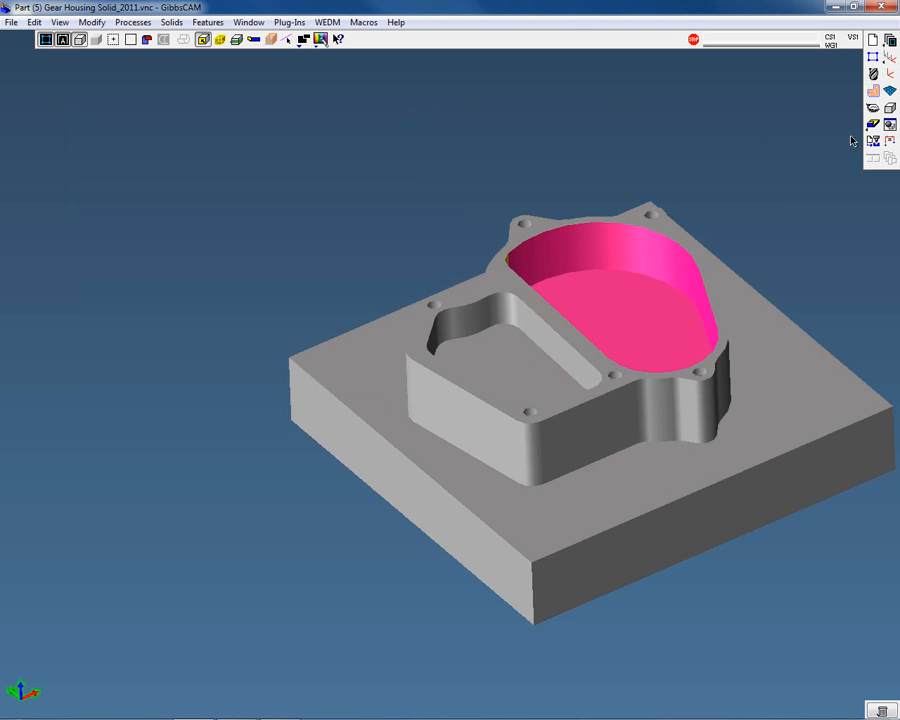
Open the view palette and switch the model to a standard isometric view
{"action": "left_click", "coordinate": [873, 107]}
{"action": "left_click", "coordinate": [779, 139]}
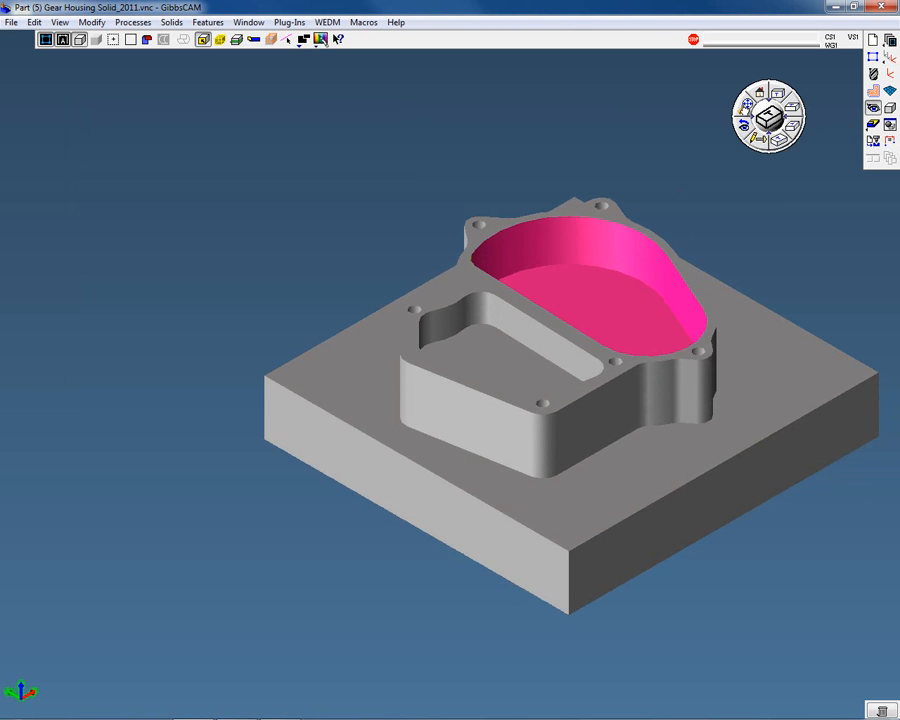
{"action": "left_click", "coordinate": [746, 105]}
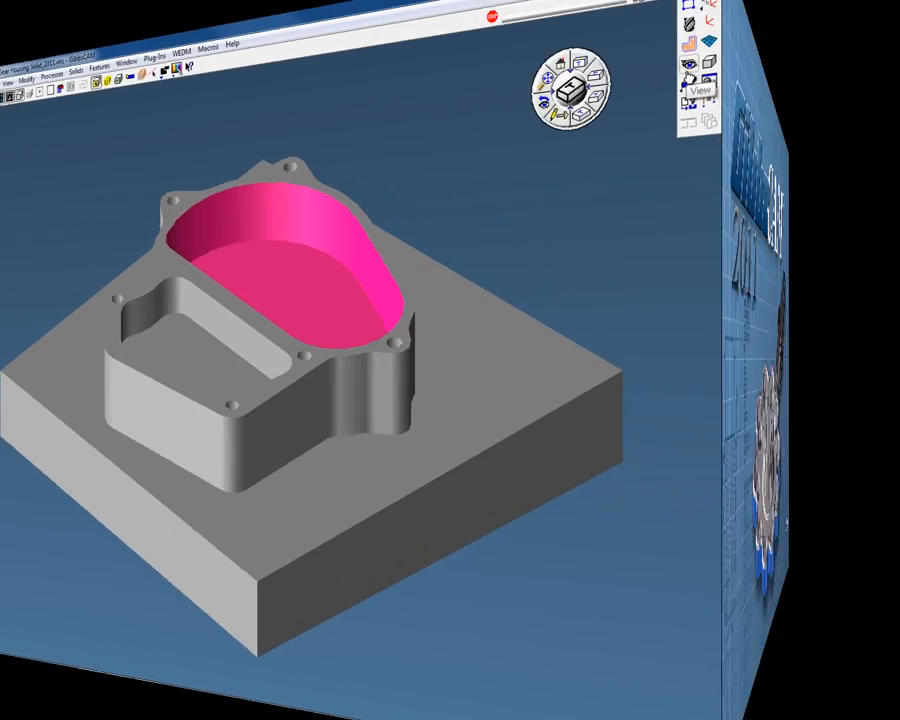